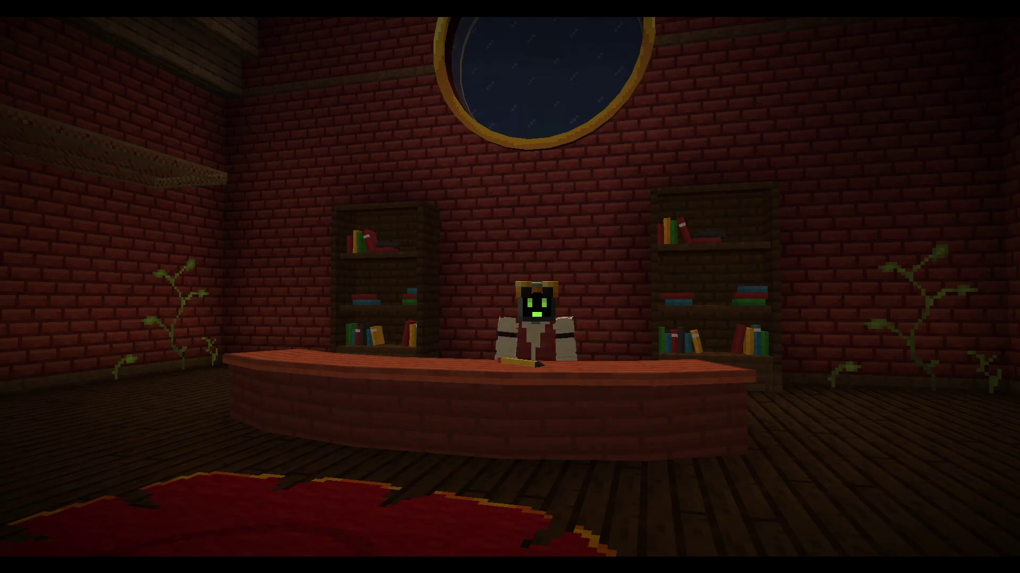
Step: From the Minecraft pause menu, go through Options and Resource Packs to open the pack folder
key("Escape")
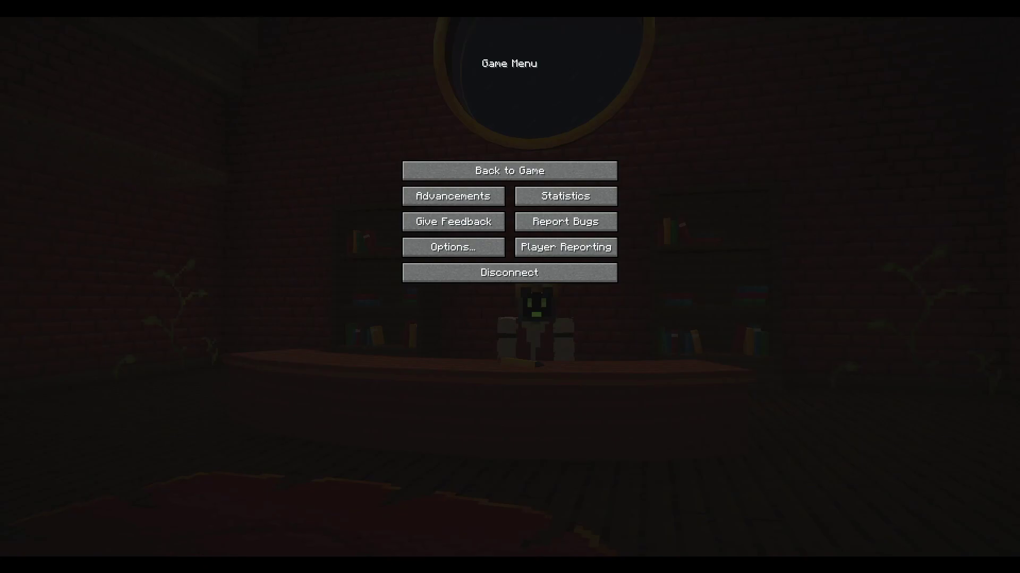
left_click(419, 246)
left_click(410, 240)
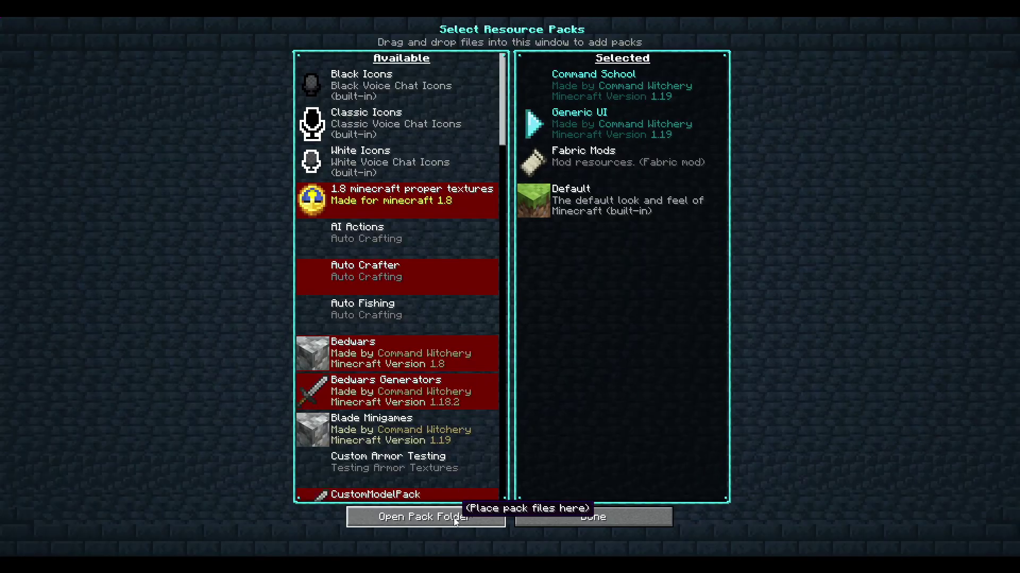
left_click(456, 521)
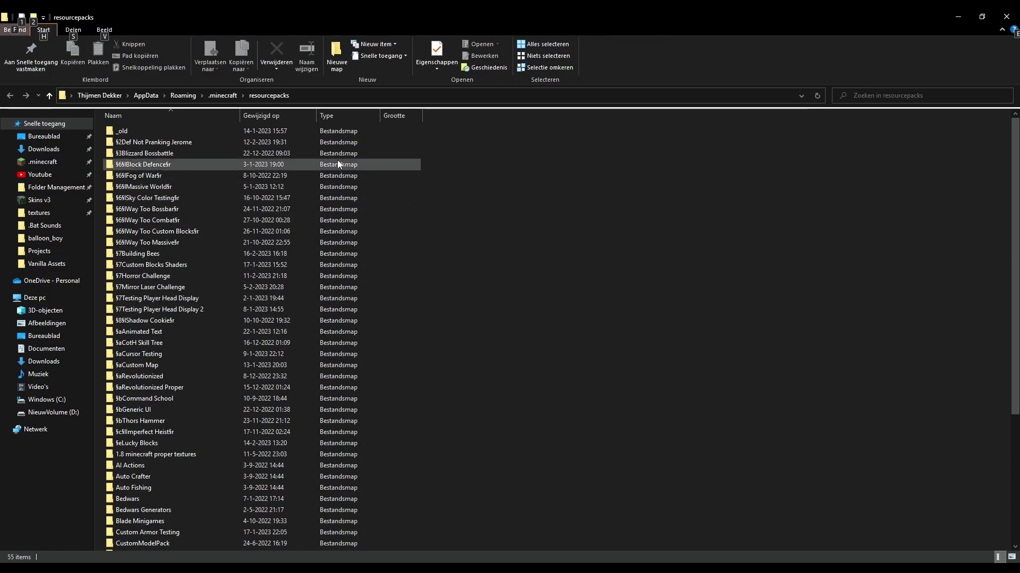
Step: Navigate up to .minecraft, into versions\1.19.3, and select 1.19.3.jar
left_click(222, 98)
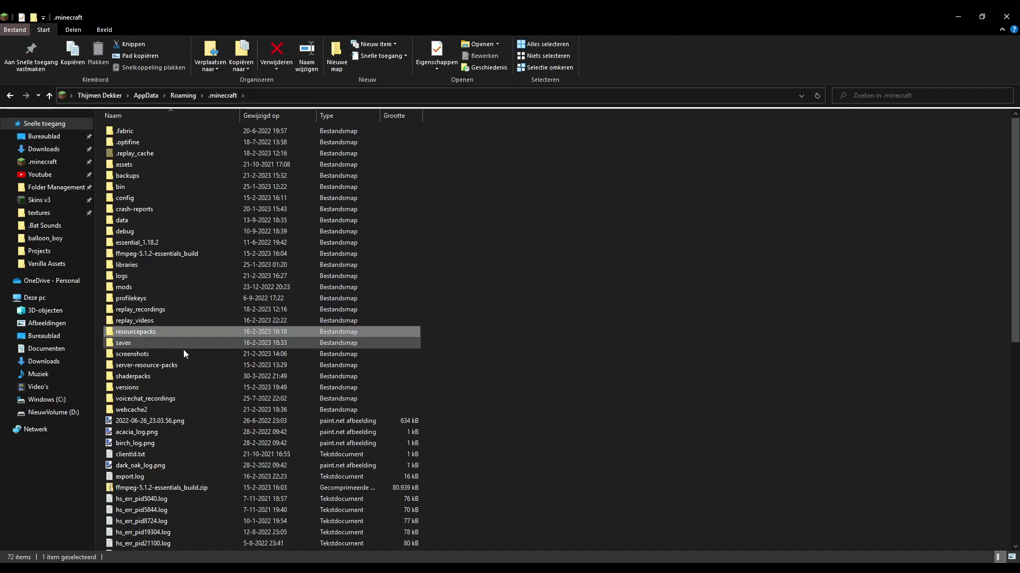
double_click(171, 387)
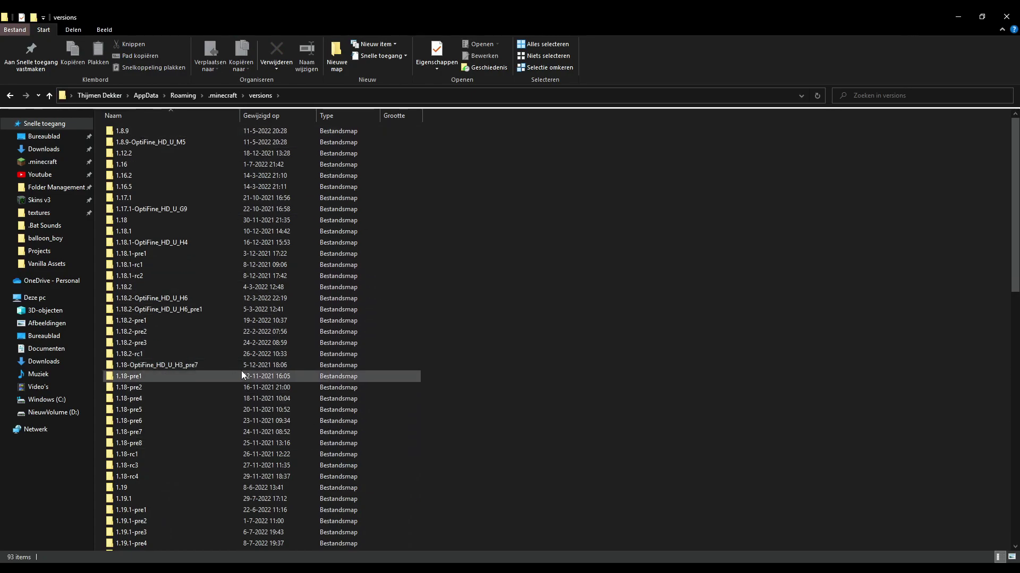
scroll(330, 311, "down", 8)
scroll(414, 286, "down", 8)
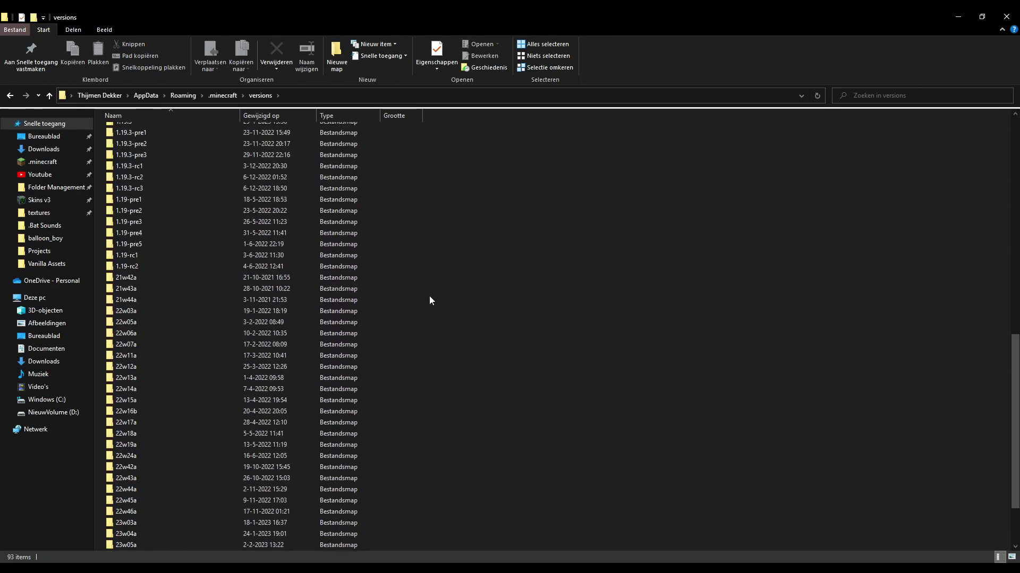
scroll(405, 265, "up", 2)
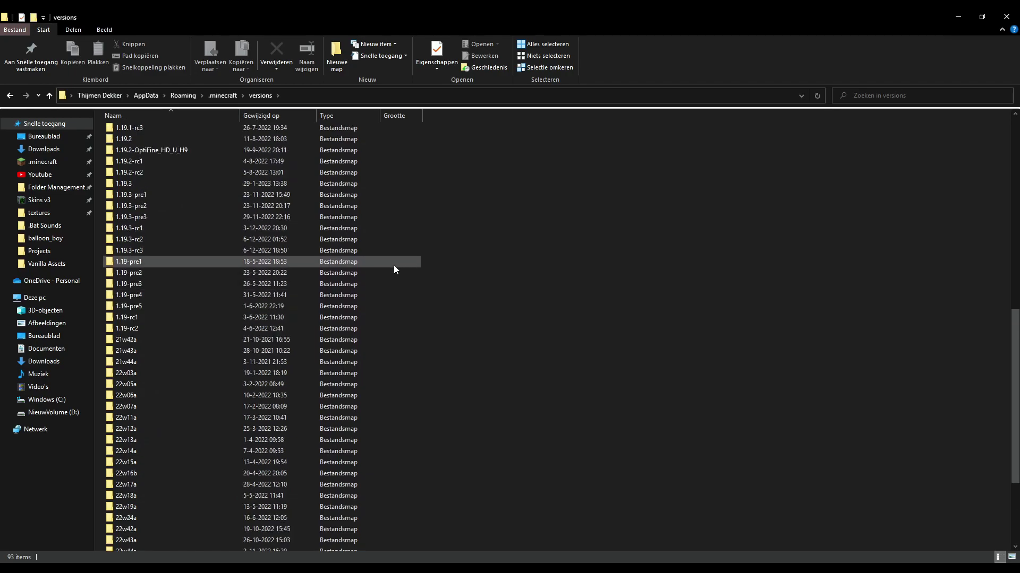
double_click(305, 187)
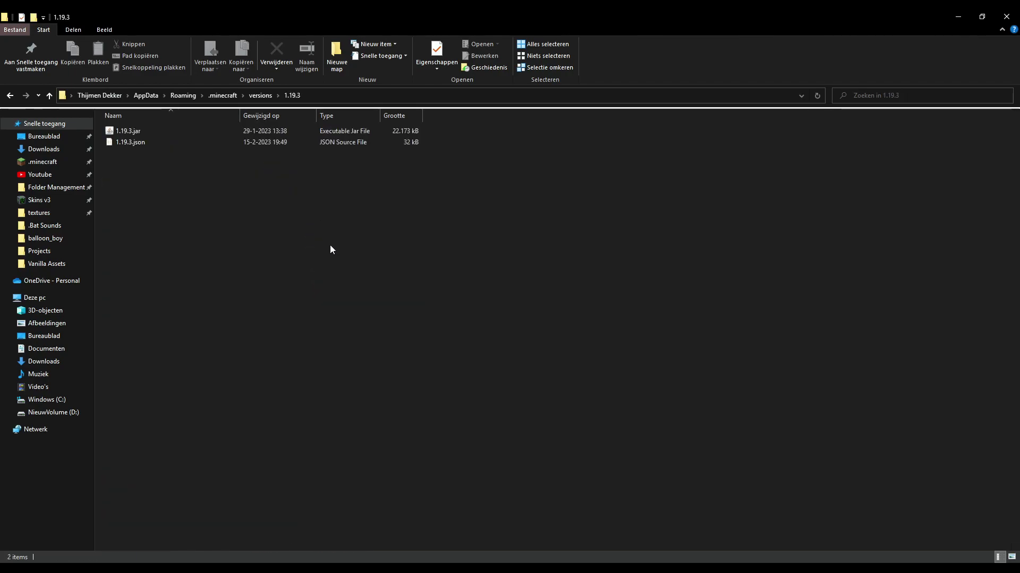
left_click(185, 132)
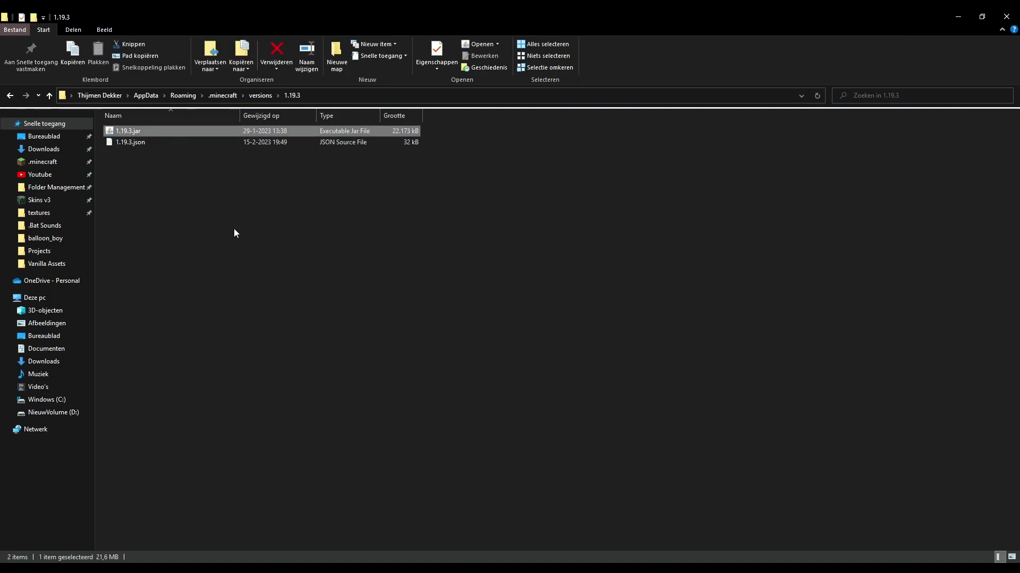
Step: Copy 1.19.3.jar and paste it into the Bureaublad (desktop) folder
key("ctrl+c")
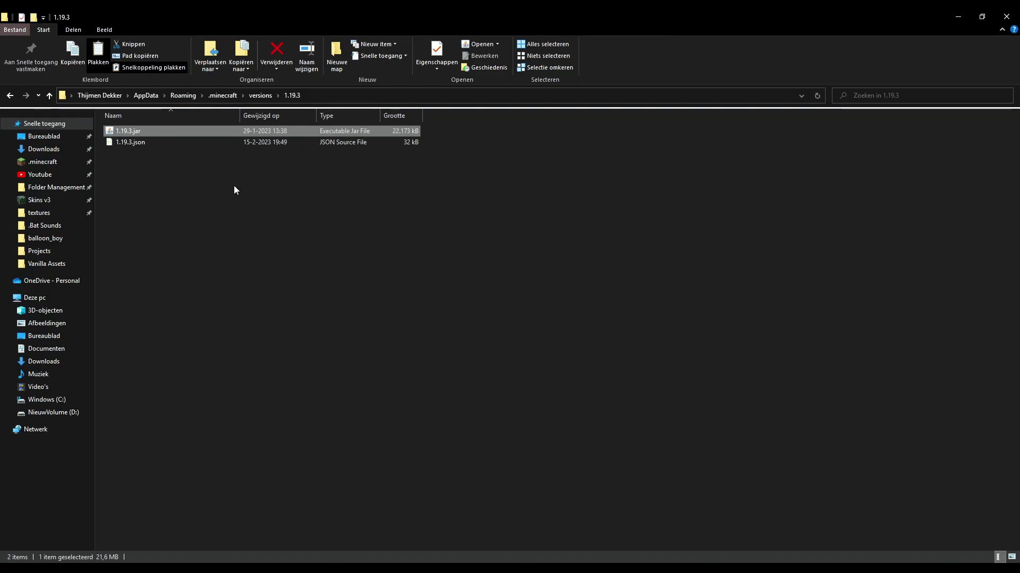
left_click(34, 137)
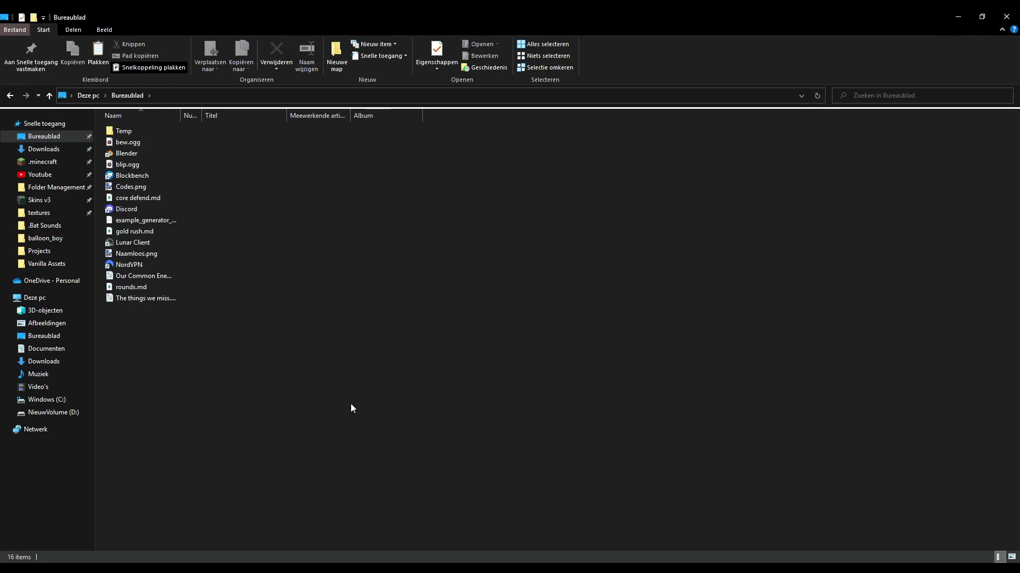
key("ctrl+v")
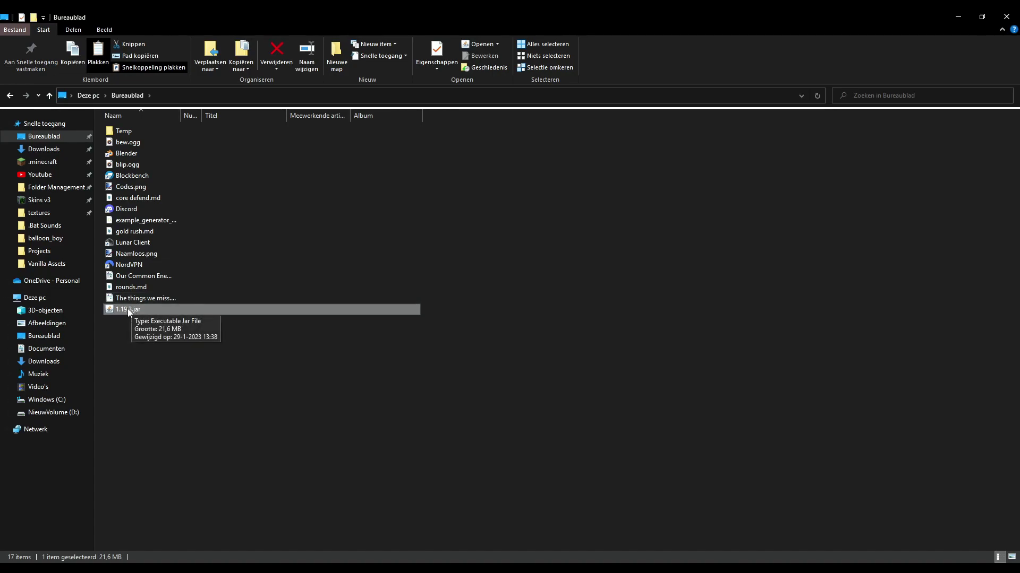
Step: Toggle Bestandsnaamextensies off and back on under the Beeld tab so extensions show
left_click(102, 29)
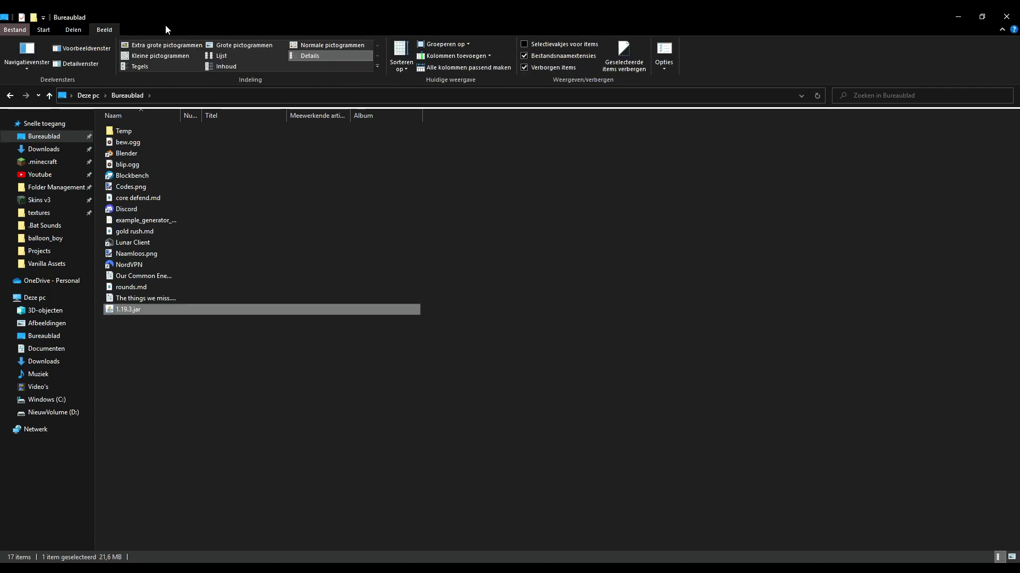
left_click(538, 56)
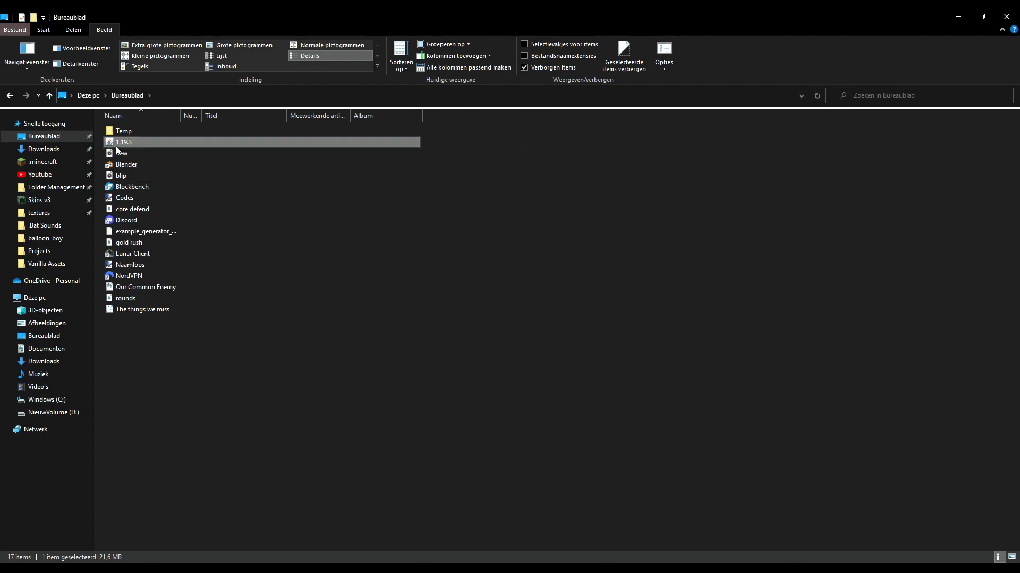
left_click(539, 57)
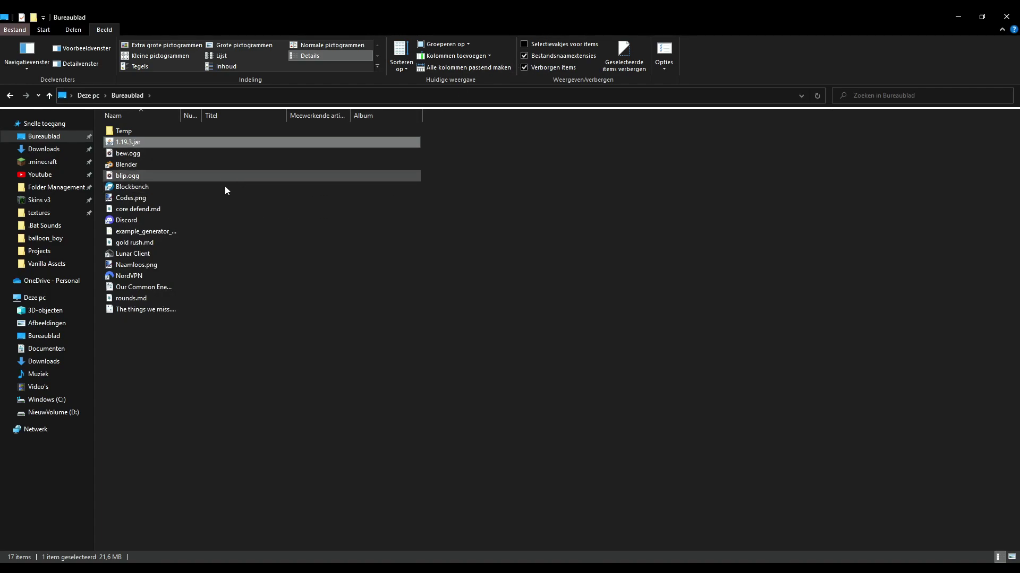
Step: Rename the desktop copy from 1.19.3.jar to 1.19.3.zip
key("F2")
key("Right")
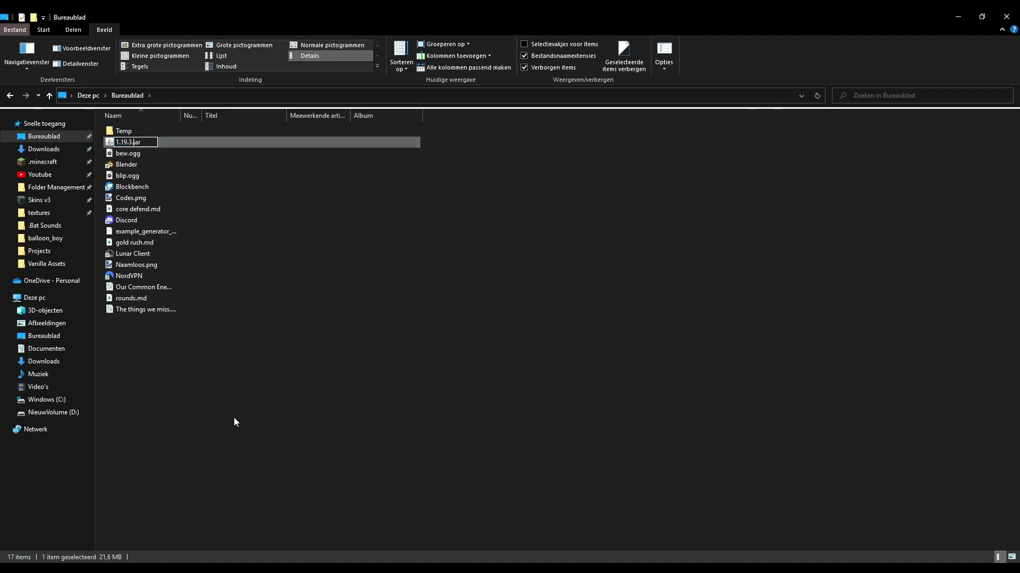
key("shift+End")
type("zip")
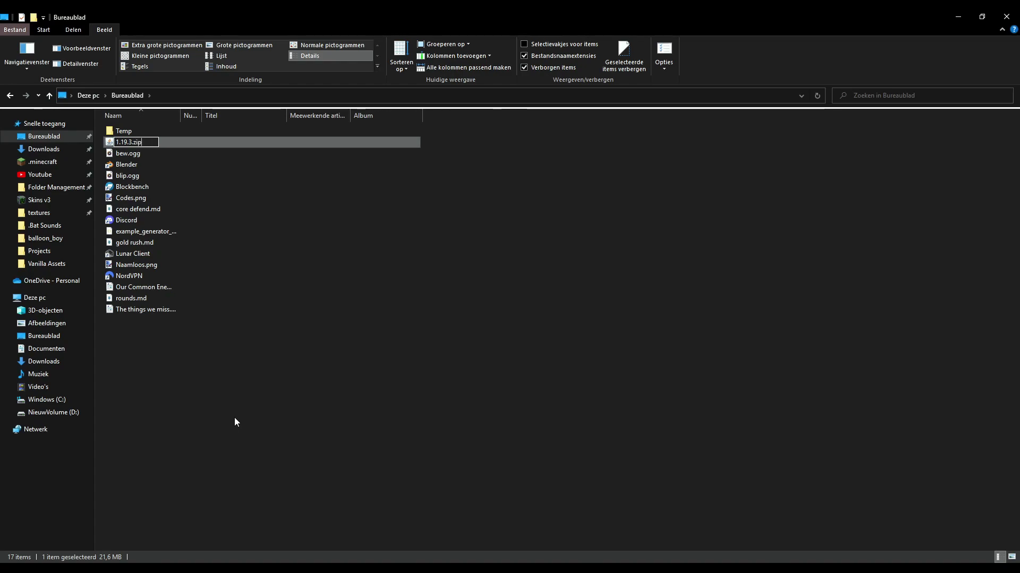
key("Return")
key("Return")
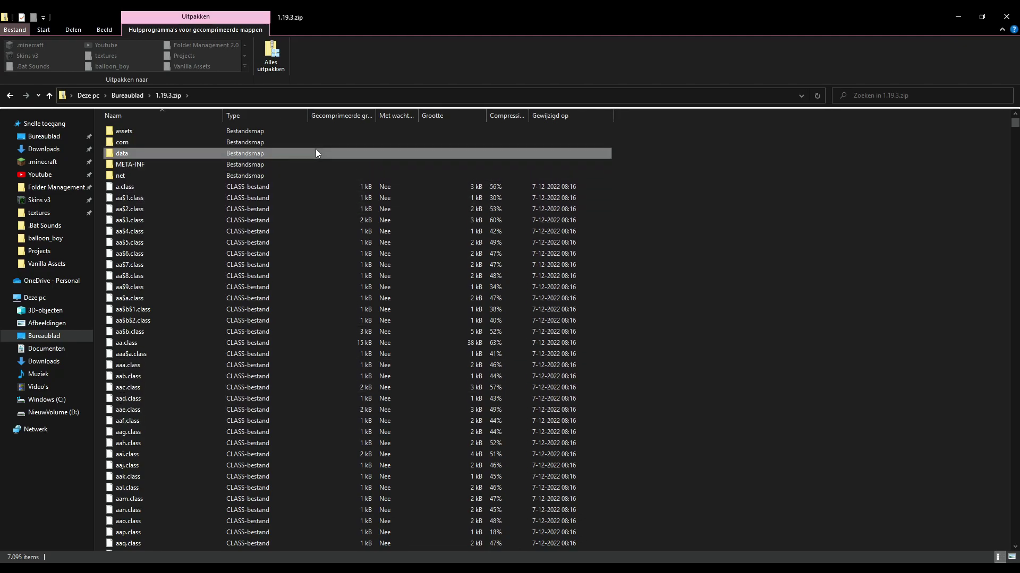
Step: Browse into assets\minecraft in 1.19.3.zip, then return to the archive root via the breadcrumb
left_click(307, 132)
double_click(304, 130)
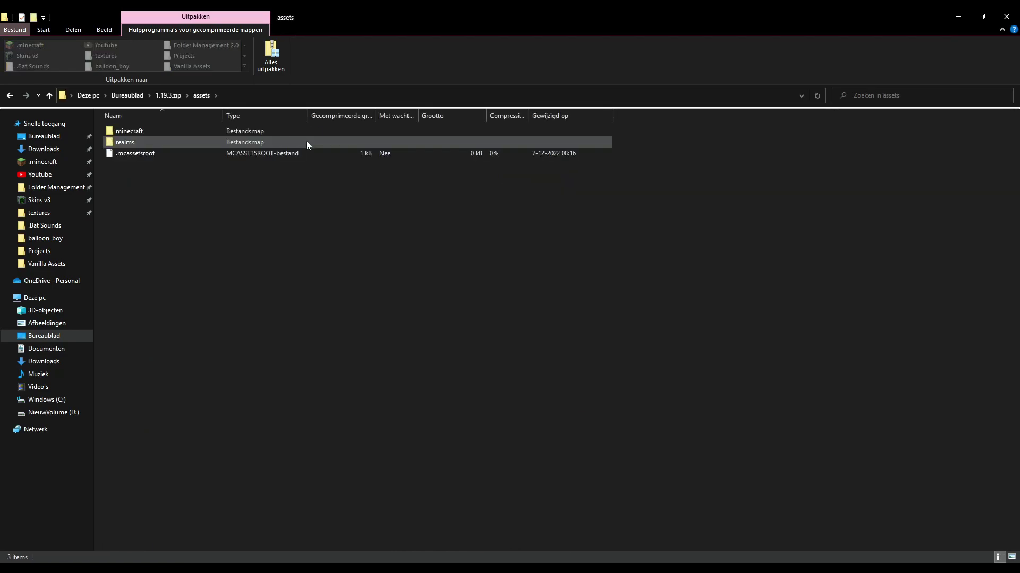
double_click(301, 132)
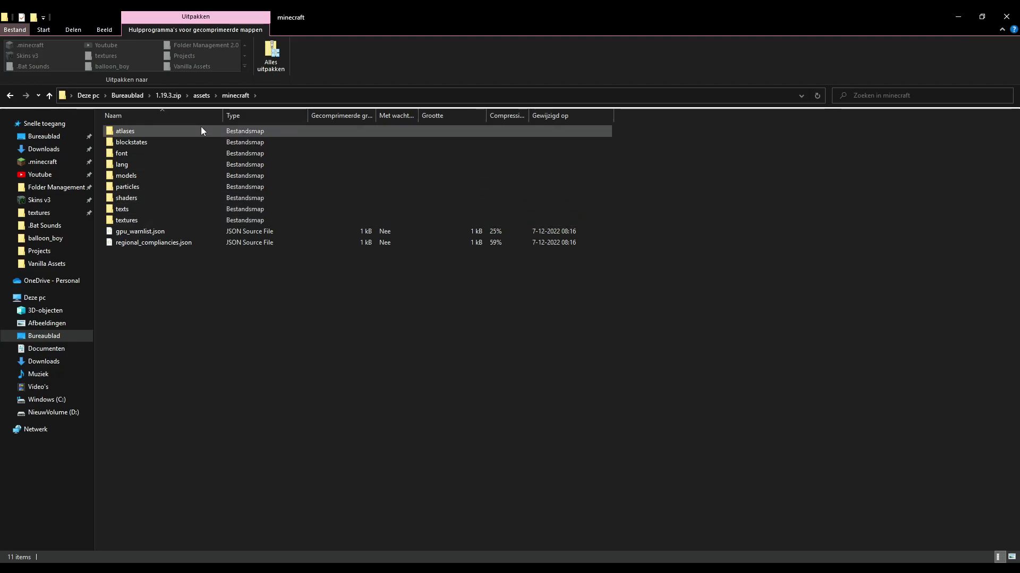
left_click(169, 95)
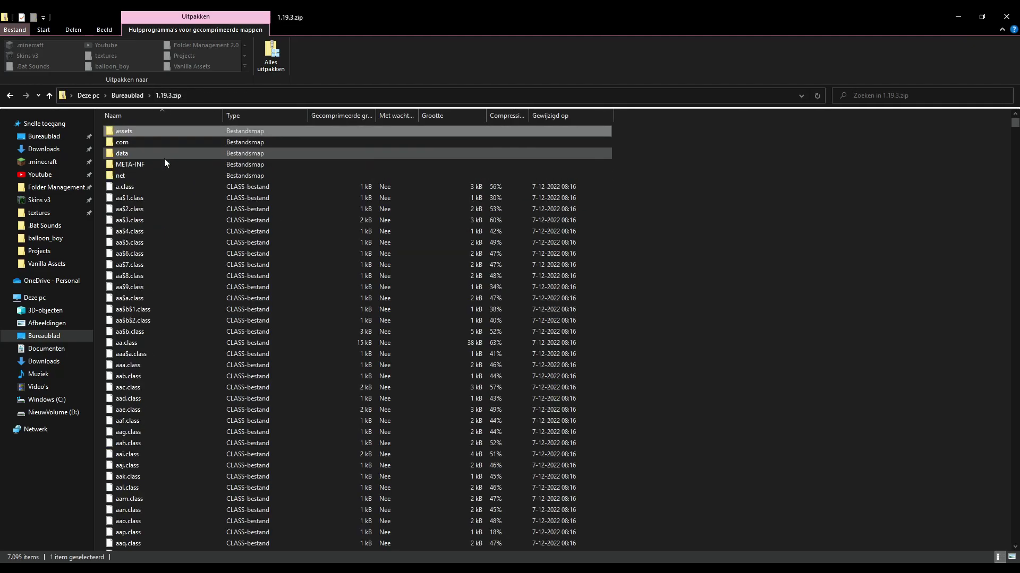
double_click(165, 158)
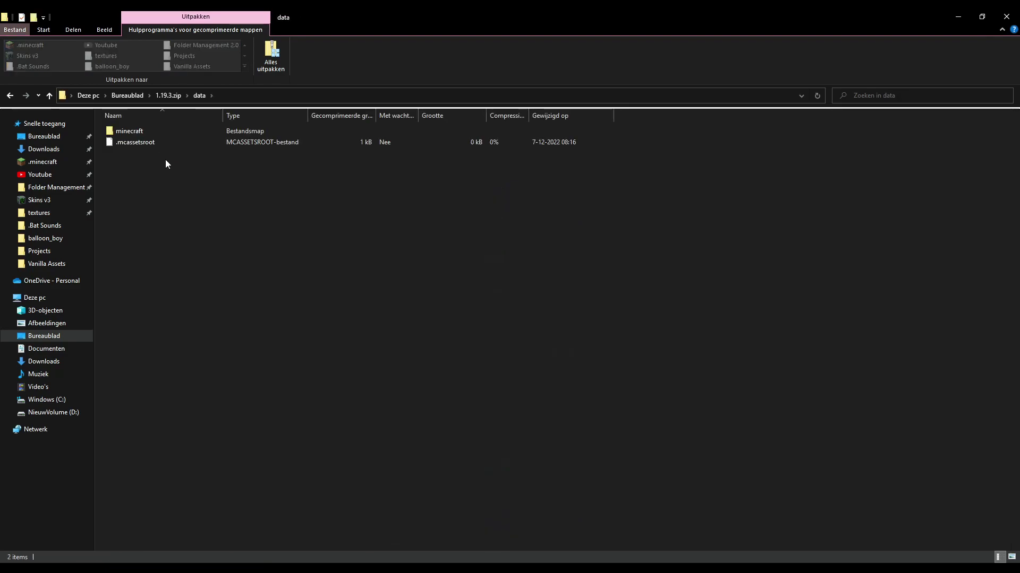
double_click(168, 131)
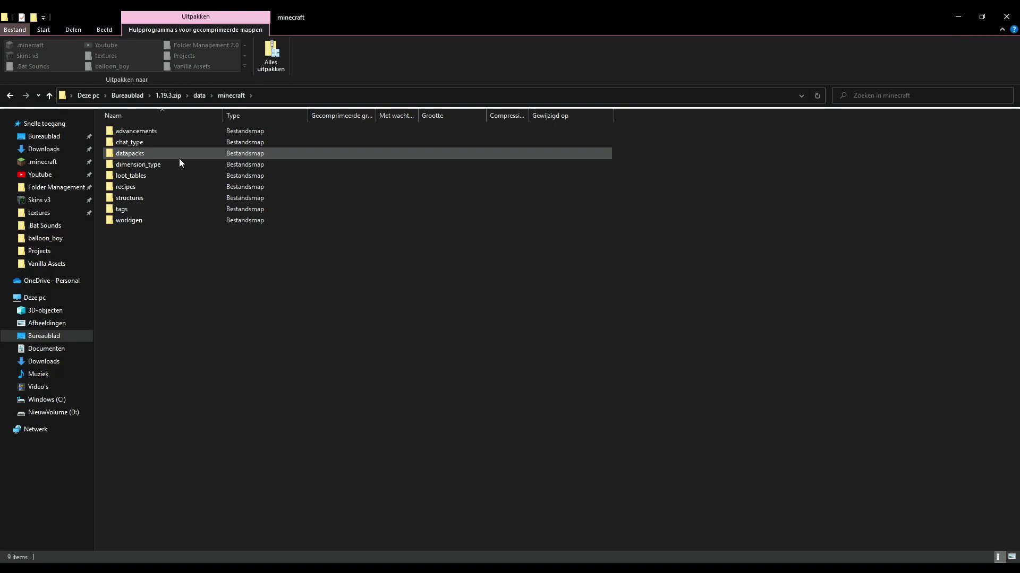
double_click(173, 155)
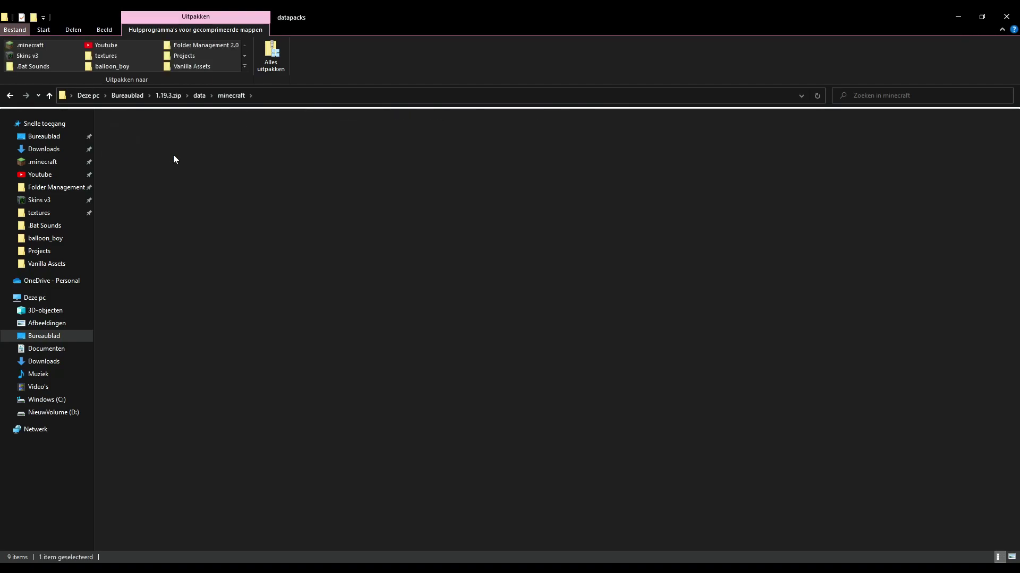
left_click(227, 95)
key("Down")
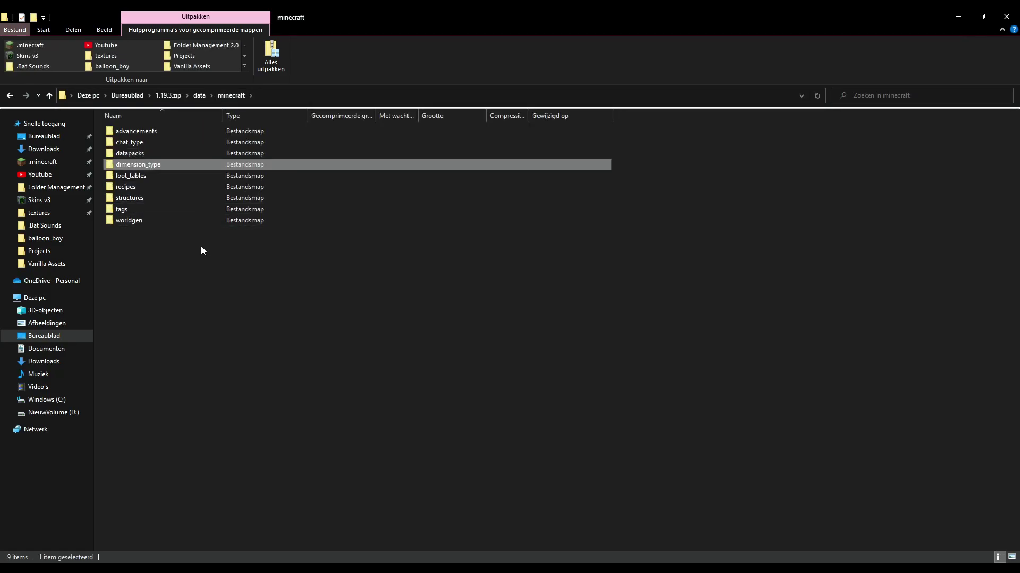
key("Down")
key("Down")
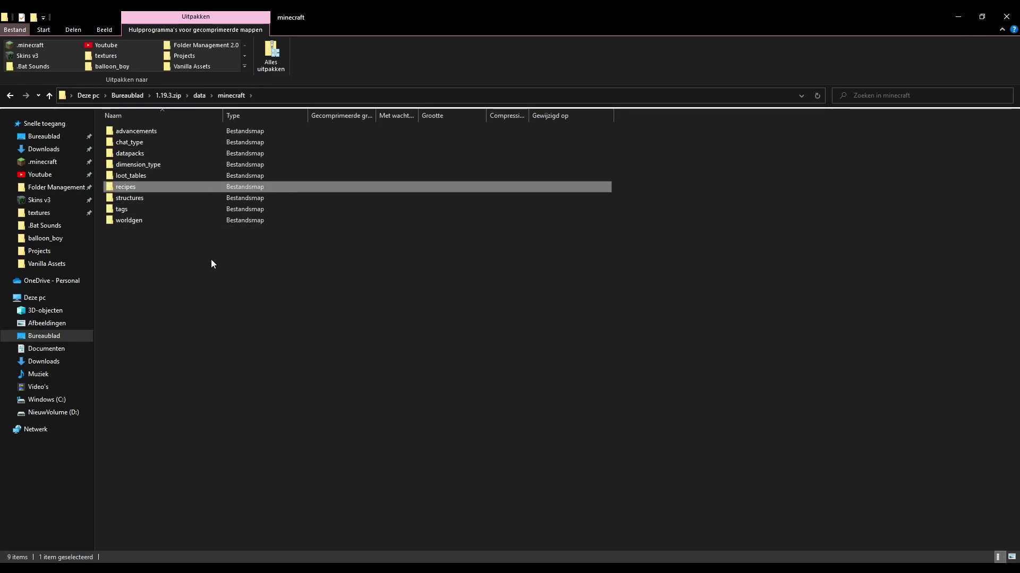
key("Down")
key("Down")
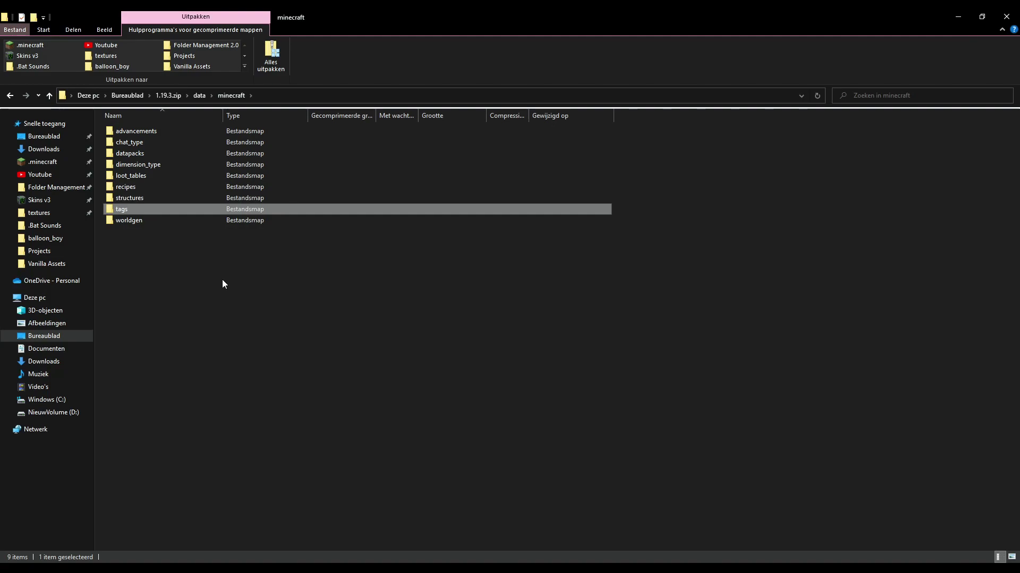
key("Down")
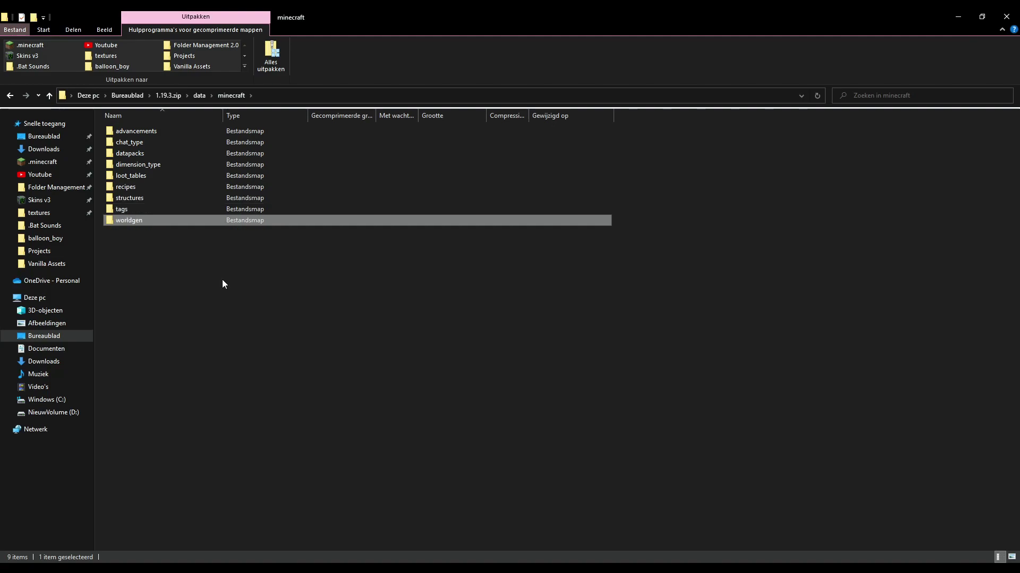
left_click(169, 96)
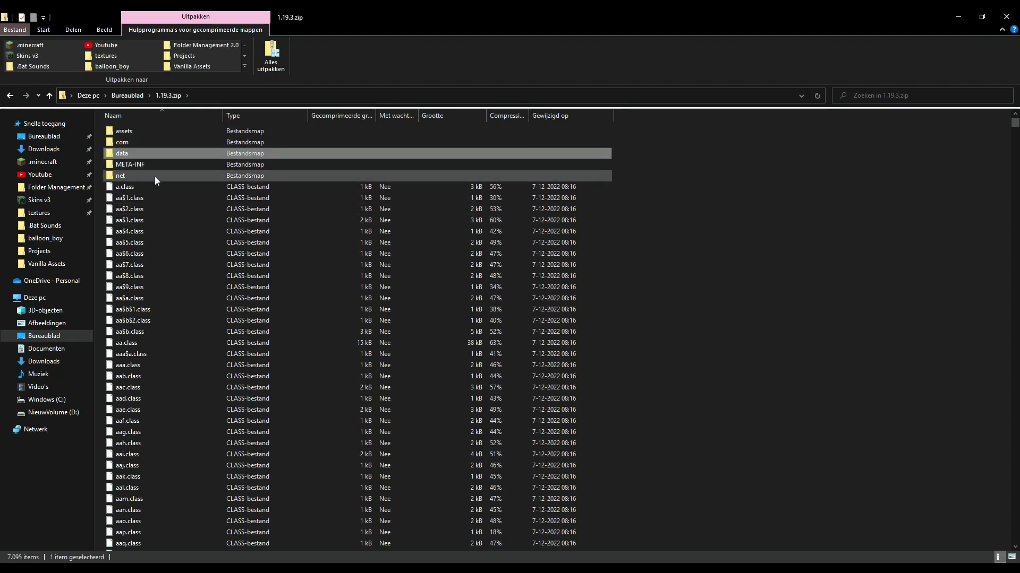
scroll(186, 212, "down", 20)
scroll(243, 304, "down", 20)
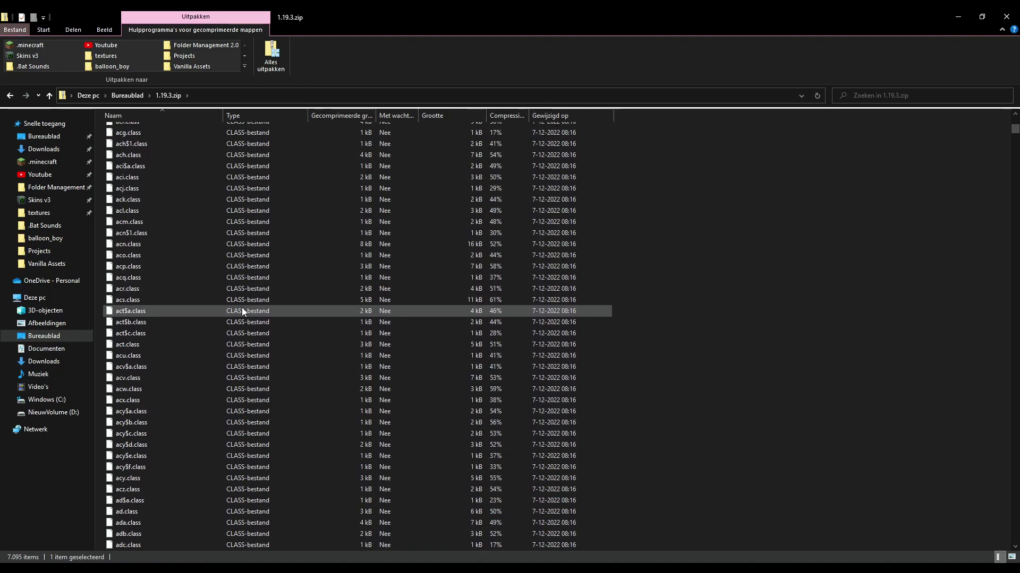
left_click_drag(1015, 134, 1011, 111)
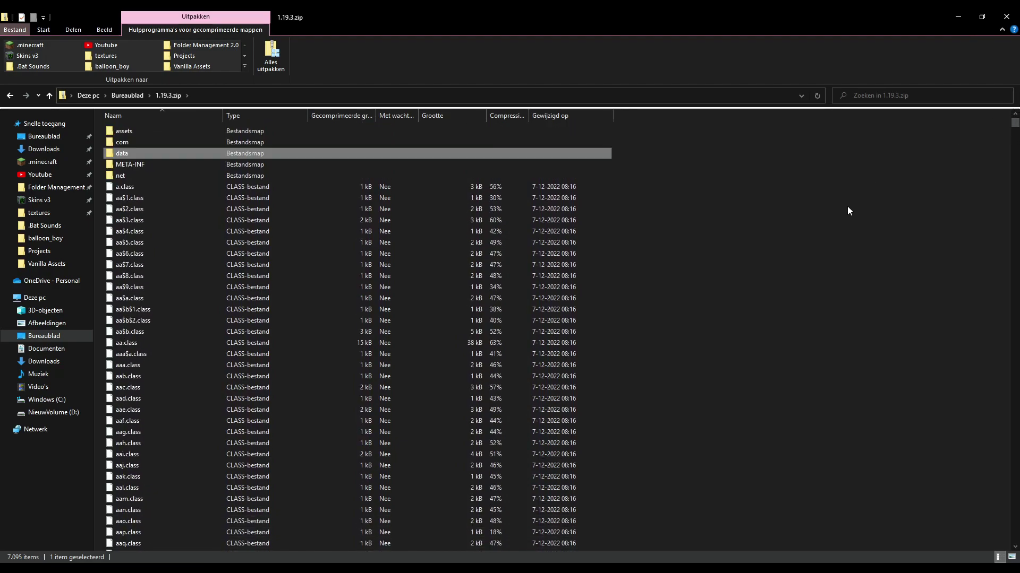
Step: Open the assets\minecraft\textures\item folder inside 1.19.3.zip
double_click(442, 131)
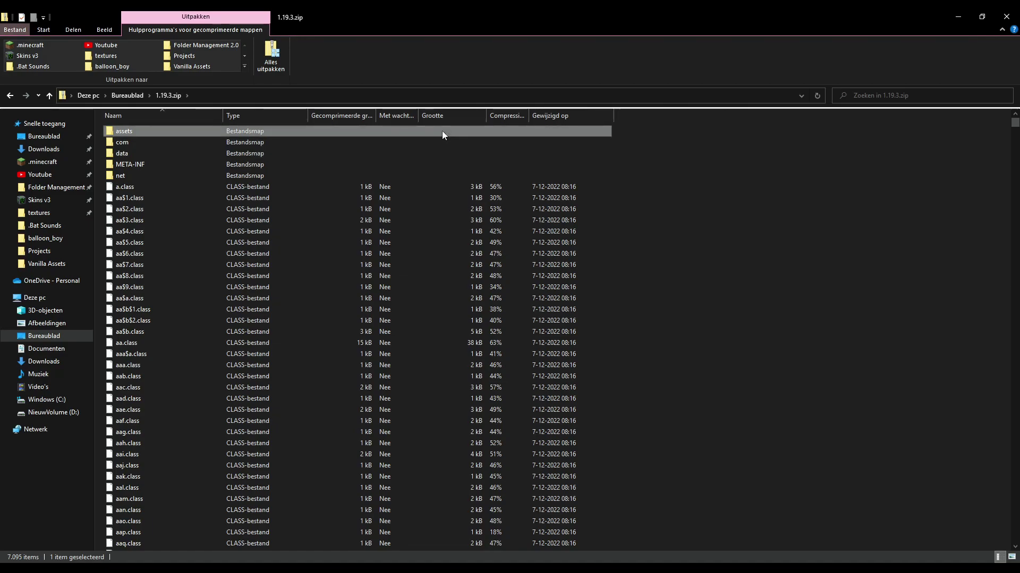
double_click(239, 132)
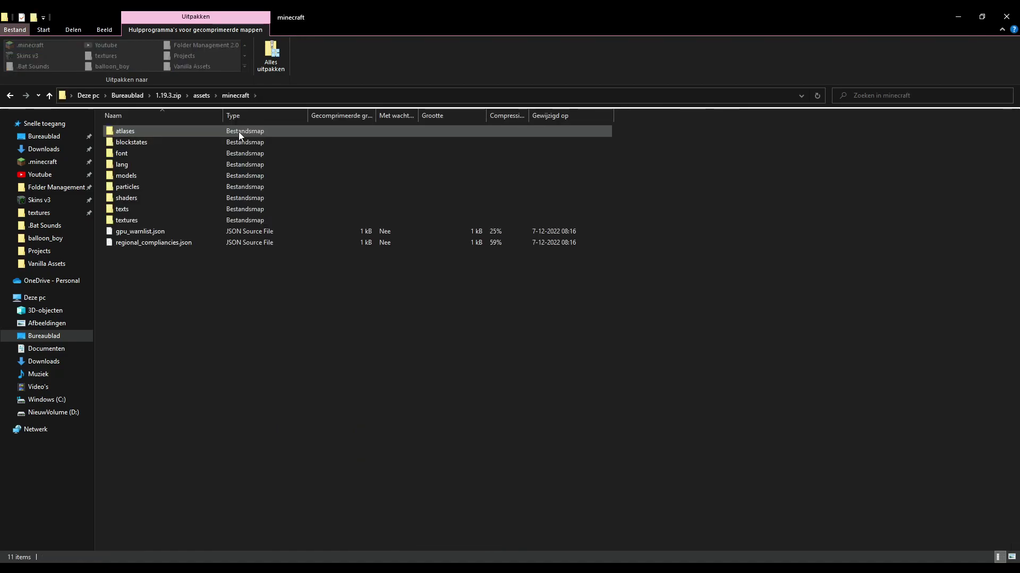
double_click(208, 221)
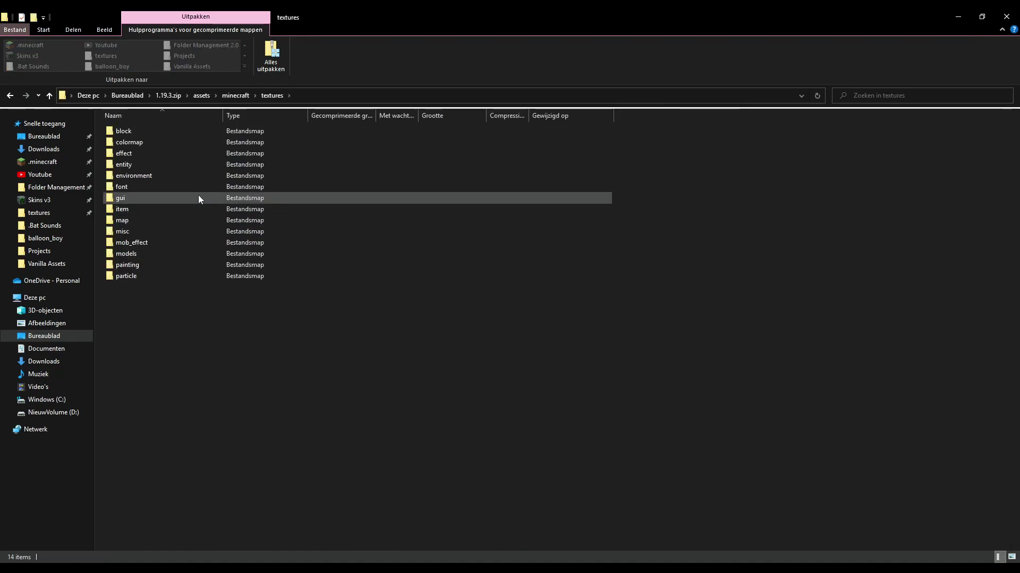
double_click(195, 209)
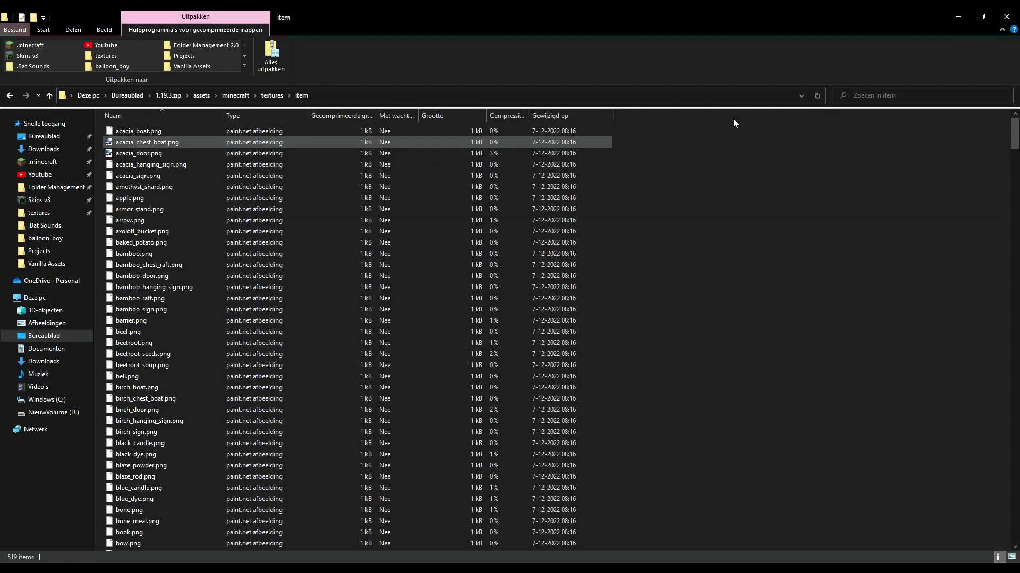
Step: Search the item folder for diamond_pickaxe and select diamond_pickaxe.png
left_click(890, 91)
type("dia")
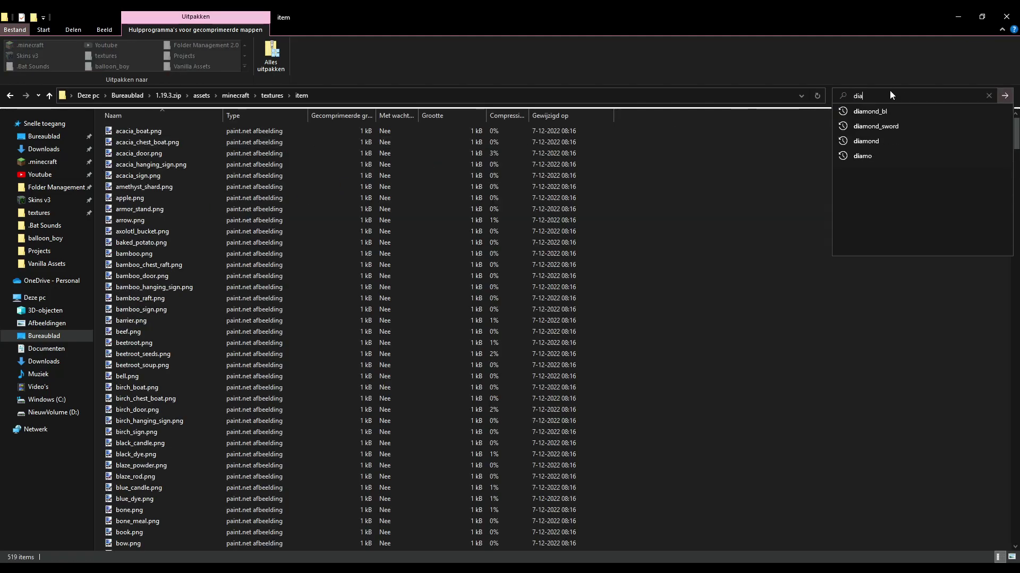
type("mond_pickaxe")
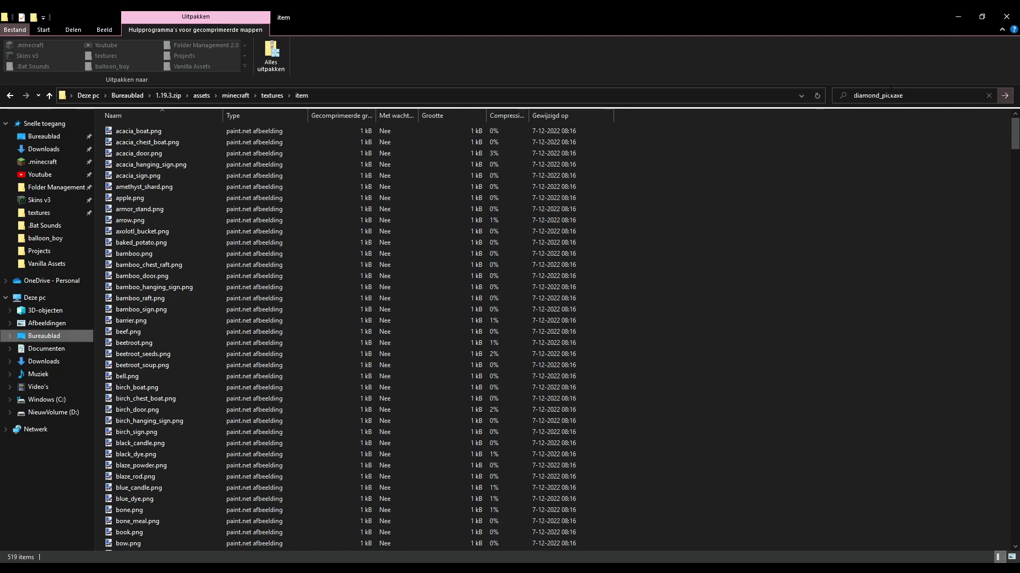
left_click(577, 129)
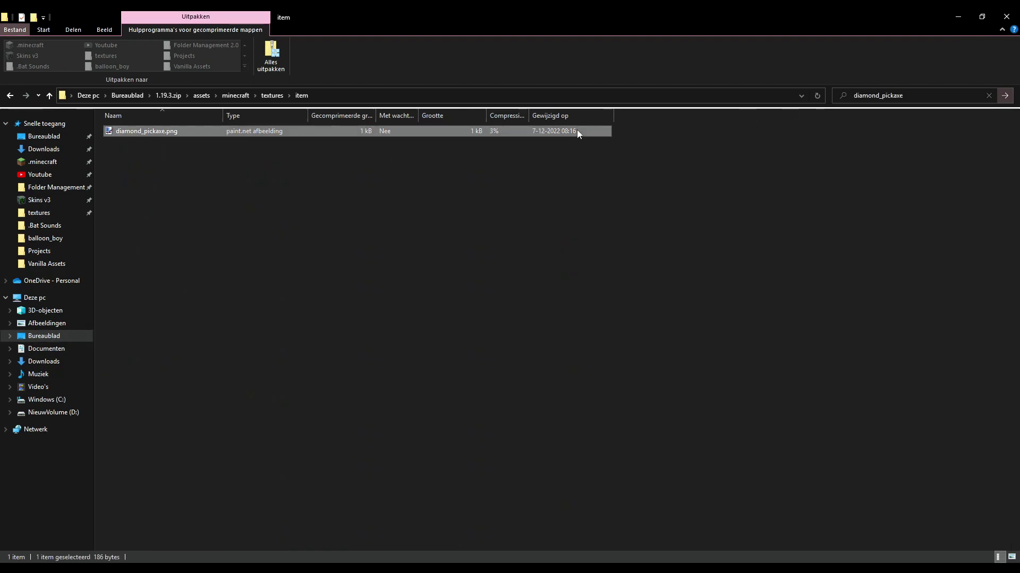